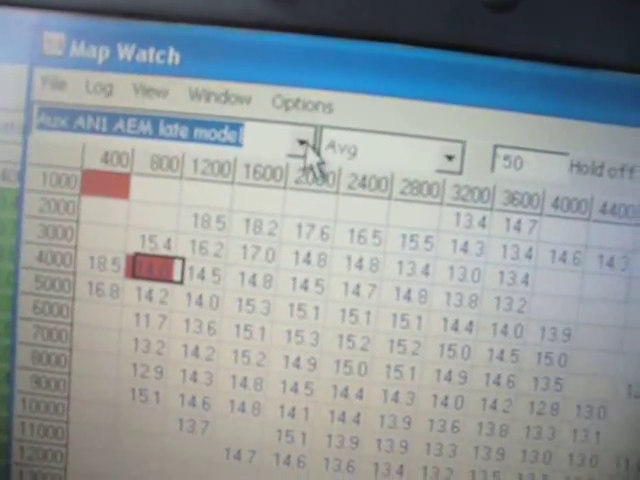
- Switch the table channel from air-fuel ratio to Basic Knock
{"action": "left_click", "coordinate": [322, 150]}
{"action": "scroll", "coordinate": [298, 232], "scroll_direction": "down", "scroll_amount": 2}
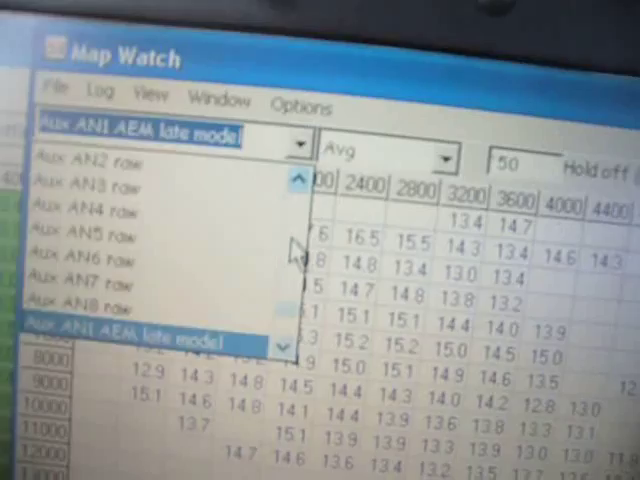
{"action": "scroll", "coordinate": [298, 232], "scroll_direction": "down", "scroll_amount": 3}
{"action": "scroll", "coordinate": [308, 230], "scroll_direction": "down", "scroll_amount": 3}
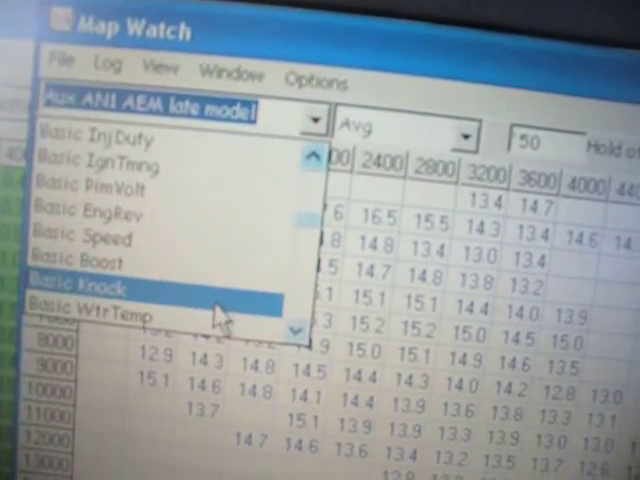
{"action": "left_click", "coordinate": [100, 293]}
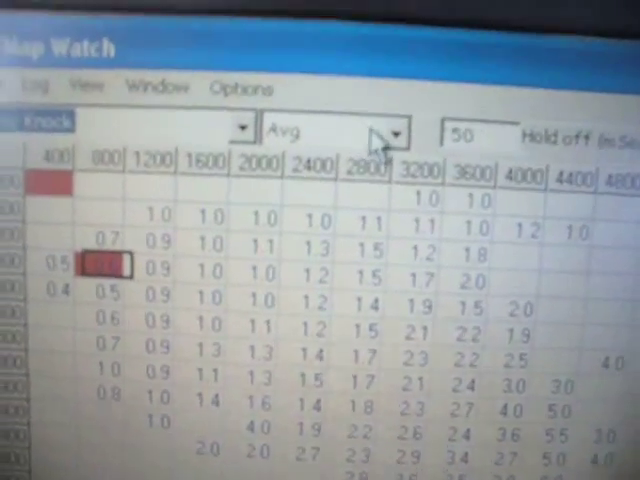
- Open the per-cell statistic list showing Min, Max, Avg and Num
{"action": "left_click", "coordinate": [390, 125]}
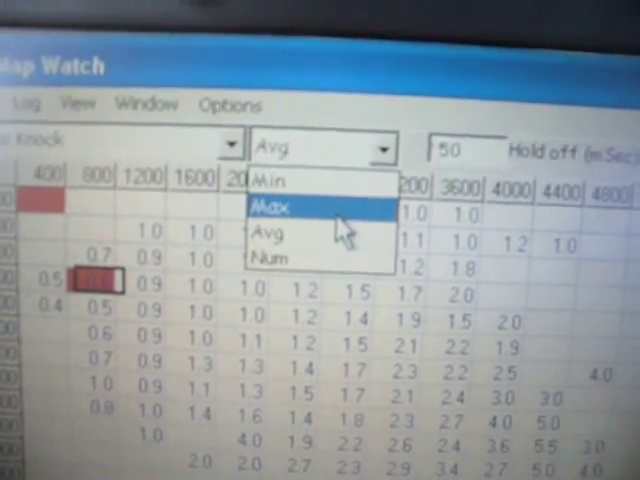